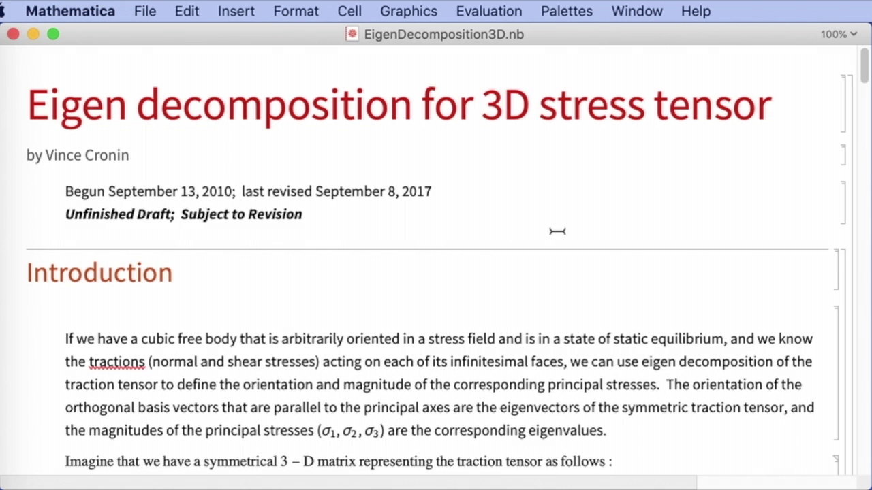
Scroll down to the Input cells showing σxx = 2, σyy = 1.5, σzz = 1.7, σxy = 0.7.
drag(865, 71, 866, 96)
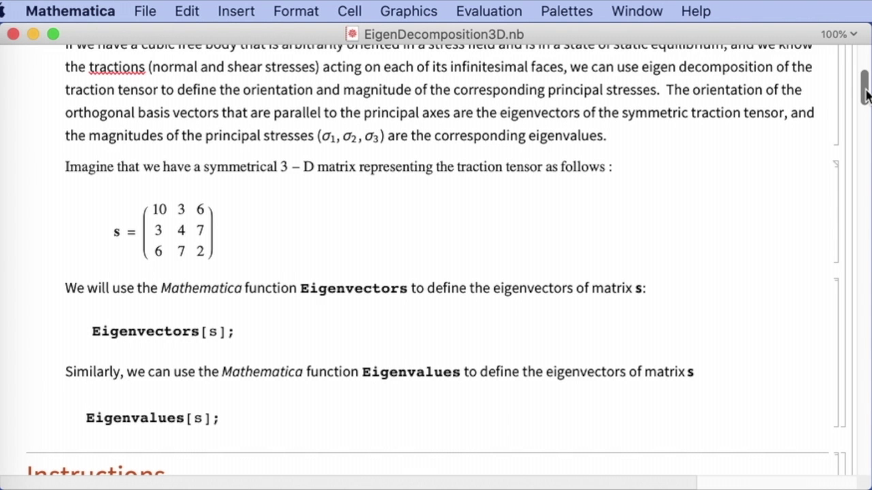
drag(866, 95, 868, 131)
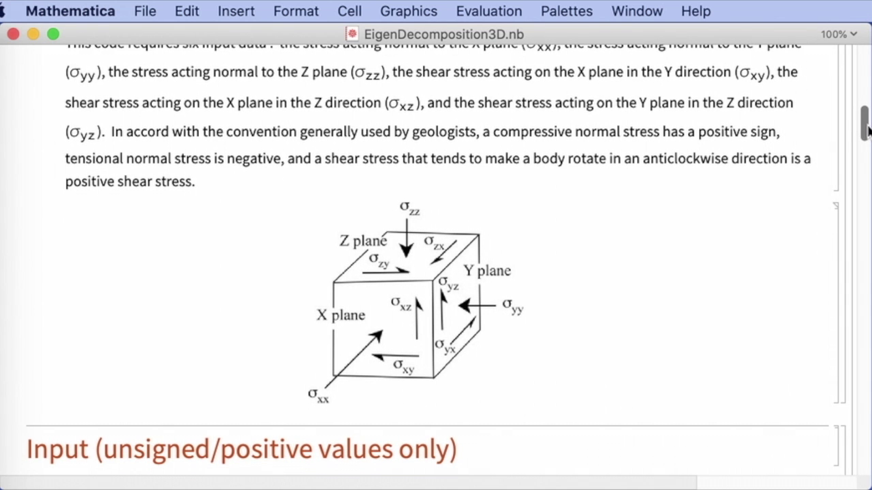
drag(867, 131, 868, 168)
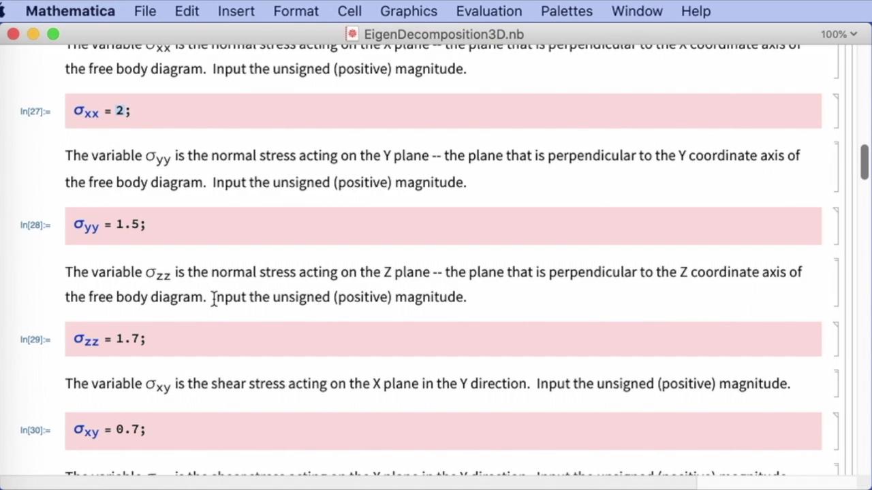
text(3)
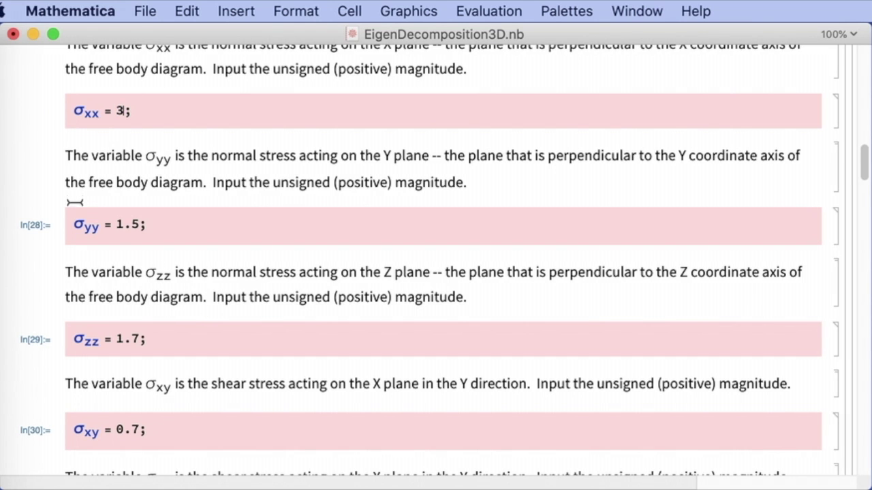
double_click(120, 111)
text(2)
Scroll to the lower stress inputs ending with σyz = 0.5, just above the Computation heading.
scroll(316, 306, down, 3)
scroll(315, 307, down, 2)
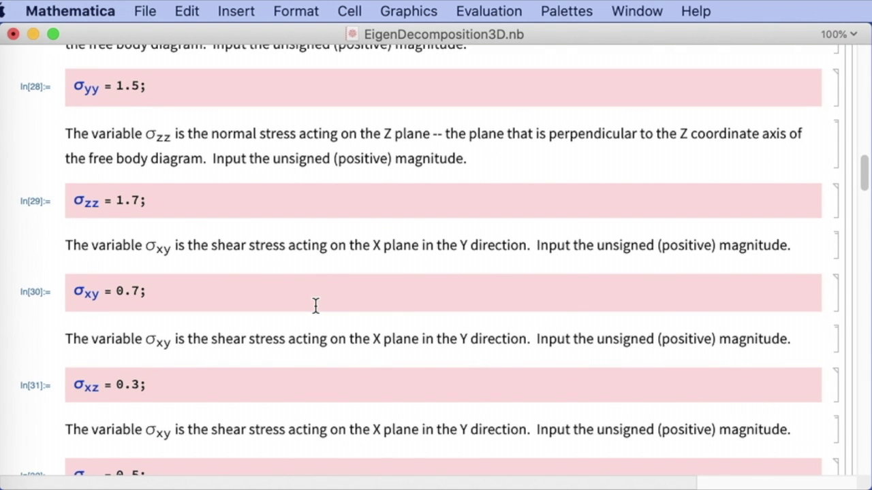
scroll(315, 306, down, 3)
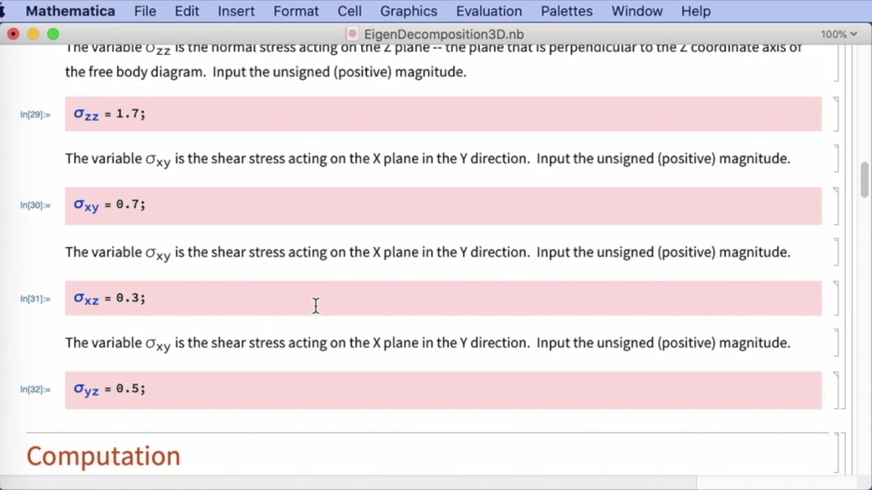
scroll(316, 306, down, 3)
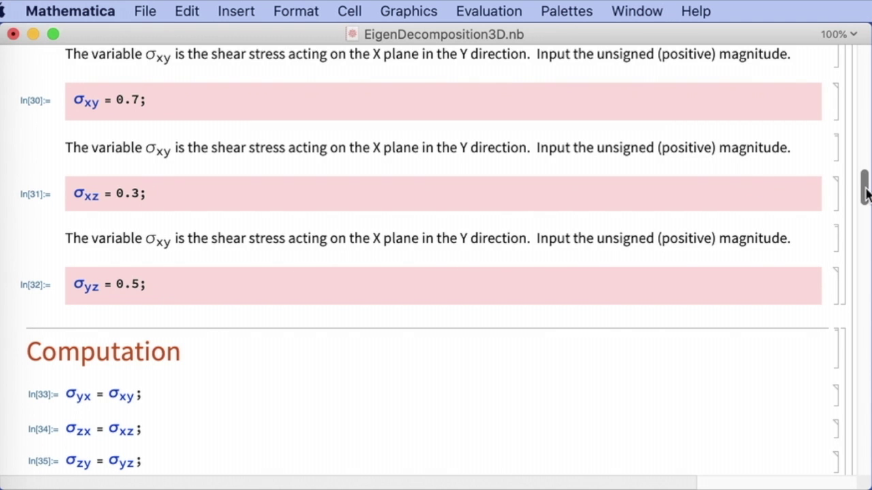
drag(865, 194, 866, 138)
scroll(868, 138, up, 2)
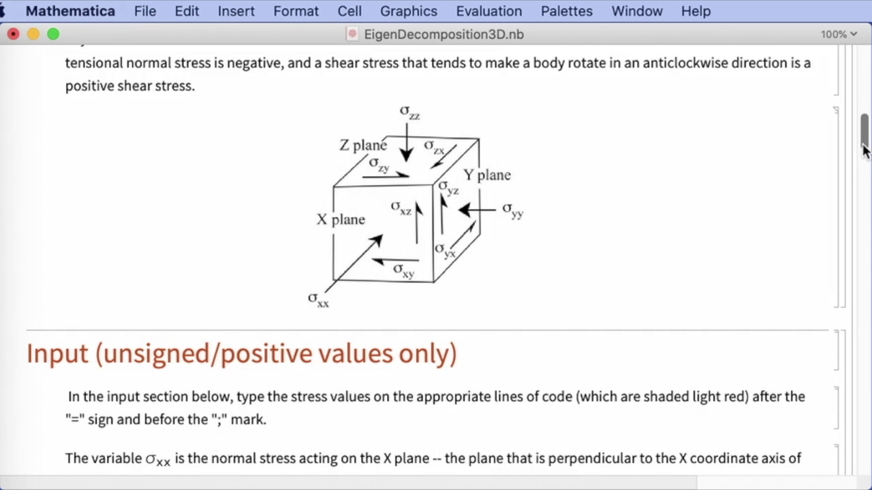
drag(864, 150, 865, 199)
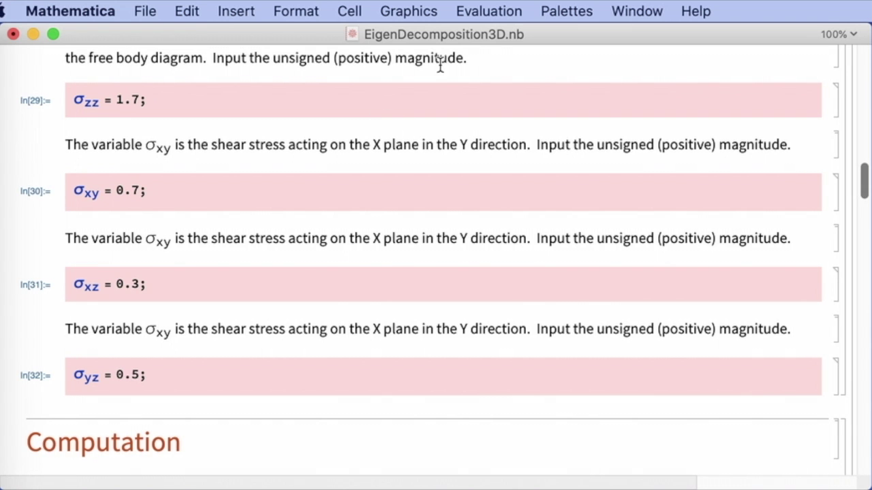
Evaluate the whole notebook to get σ1 = 2.76774 and σ2 = 1.51752 with their axial vectors.
click(500, 14)
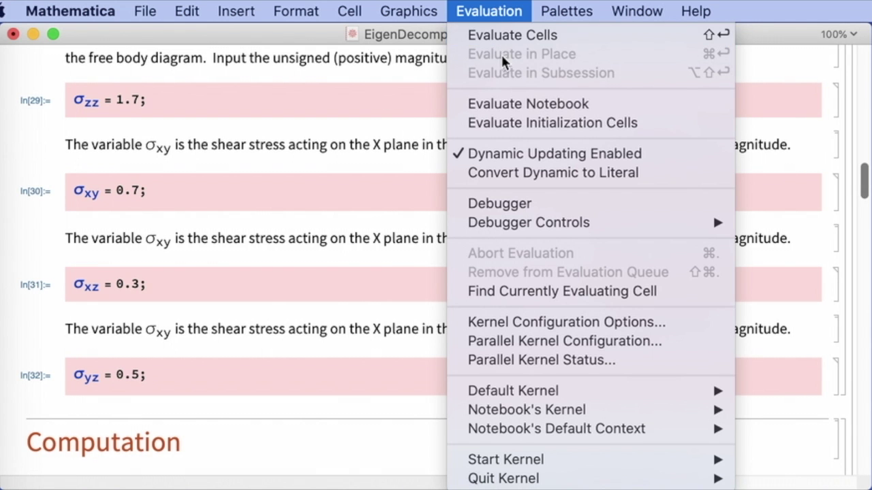
click(504, 104)
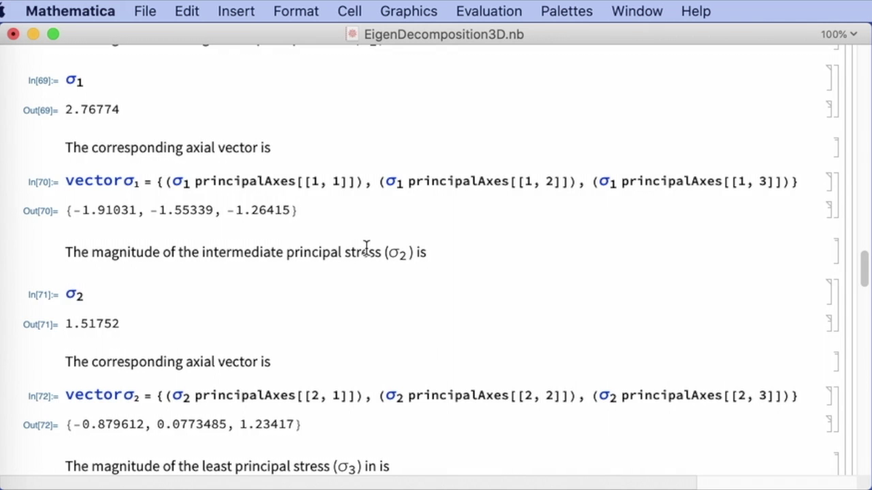
Scroll down to σ3 = 0.914739 and the Graphics section's 3D ellipsoid point plot.
scroll(366, 247, down, 3)
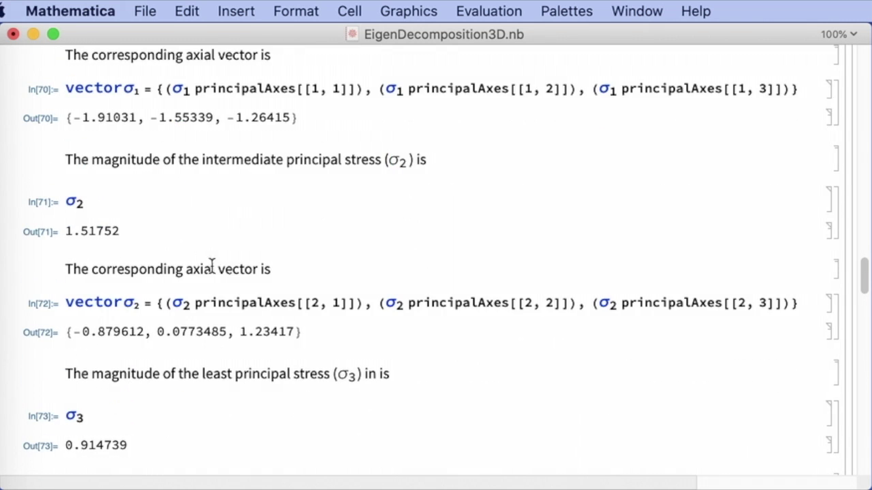
scroll(189, 251, down, 2)
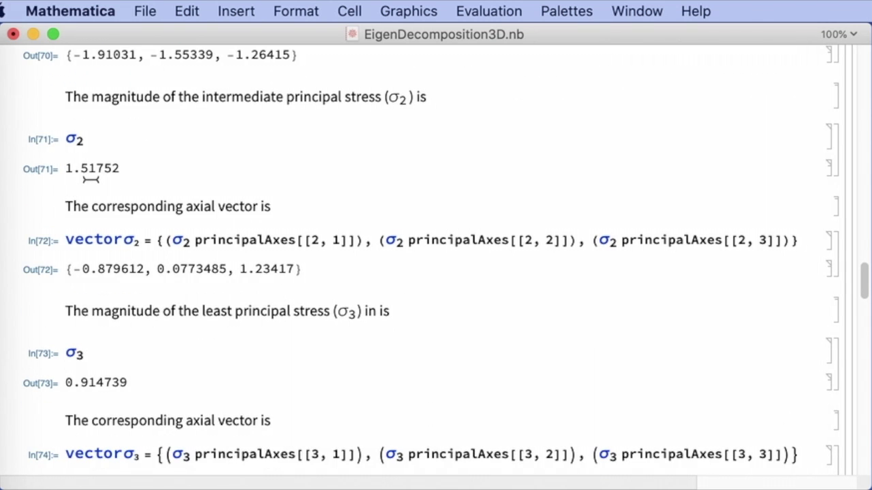
scroll(169, 175, down, 2)
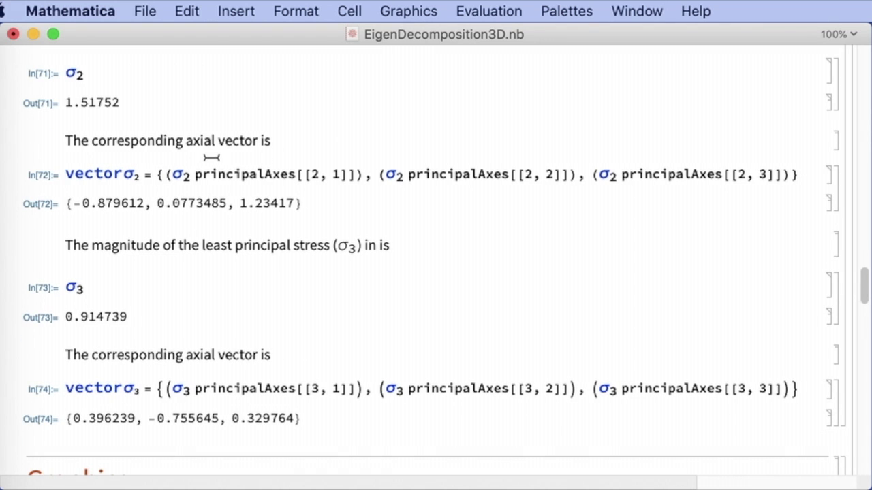
scroll(212, 158, down, 6)
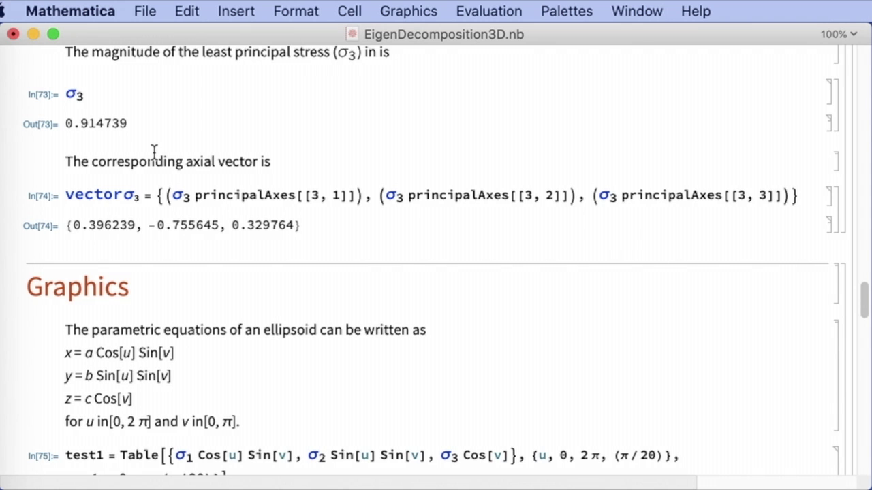
scroll(154, 151, down, 7)
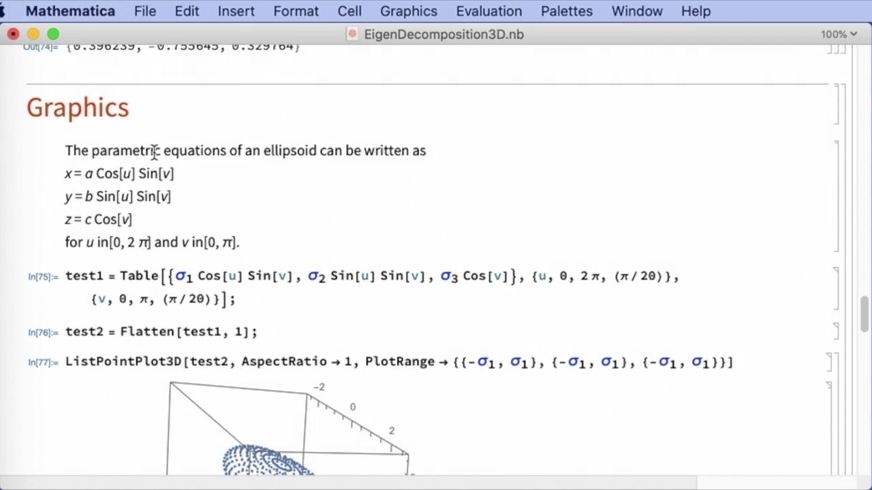
Select the ListPointPlot3D ellipsoid point cloud and rotate it to a new viewing angle.
scroll(154, 151, down, 4)
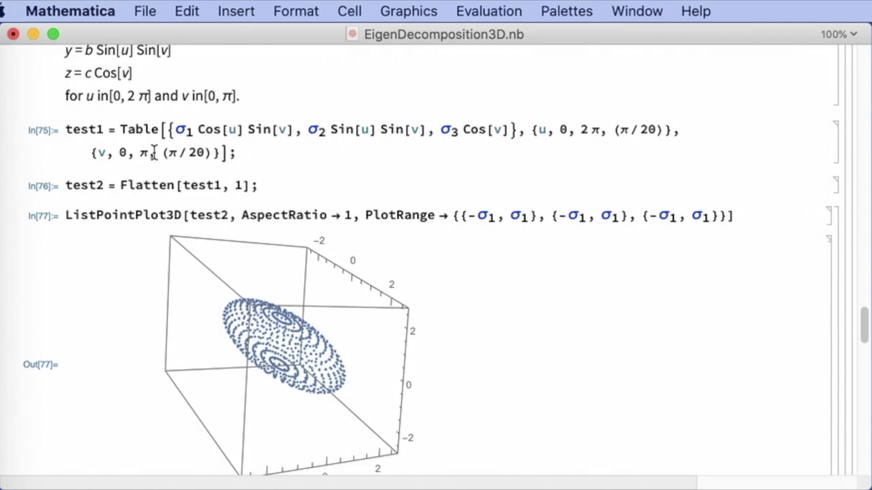
scroll(154, 151, down, 3)
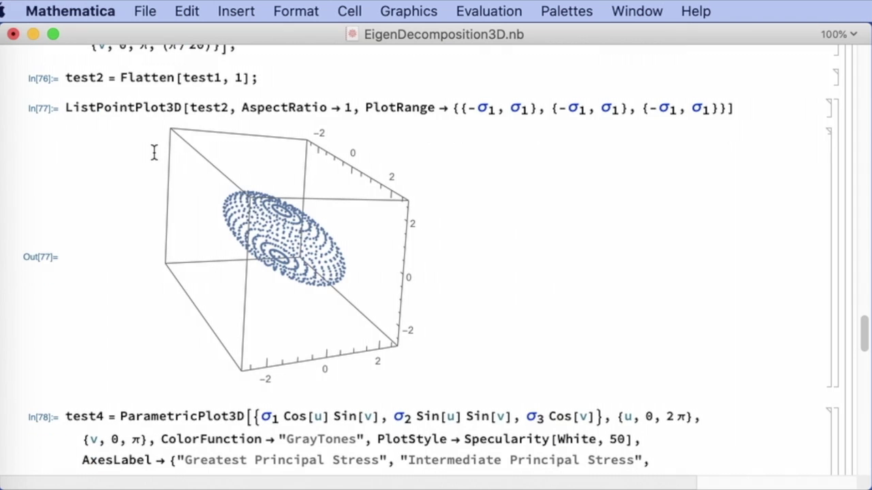
click(298, 244)
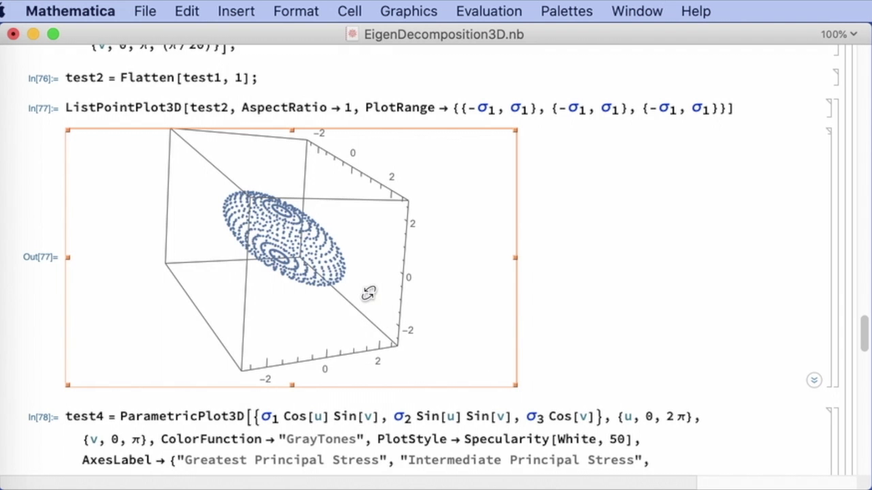
drag(364, 290, 416, 229)
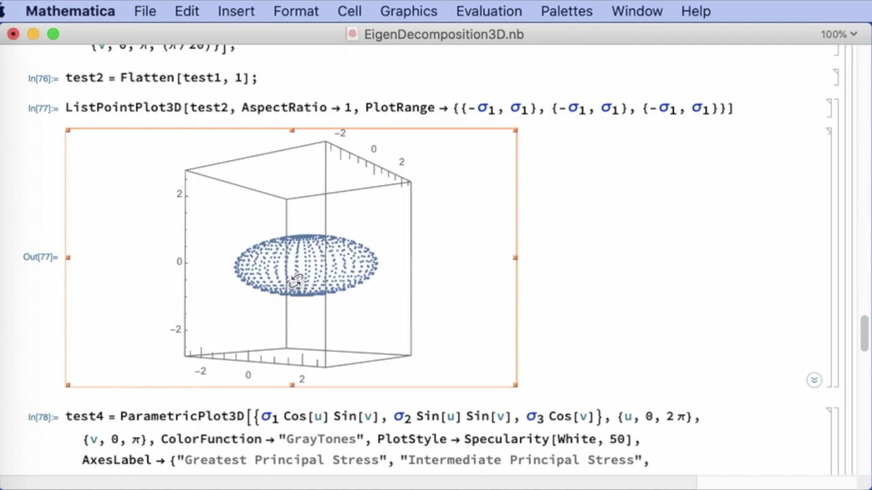
drag(297, 286, 409, 252)
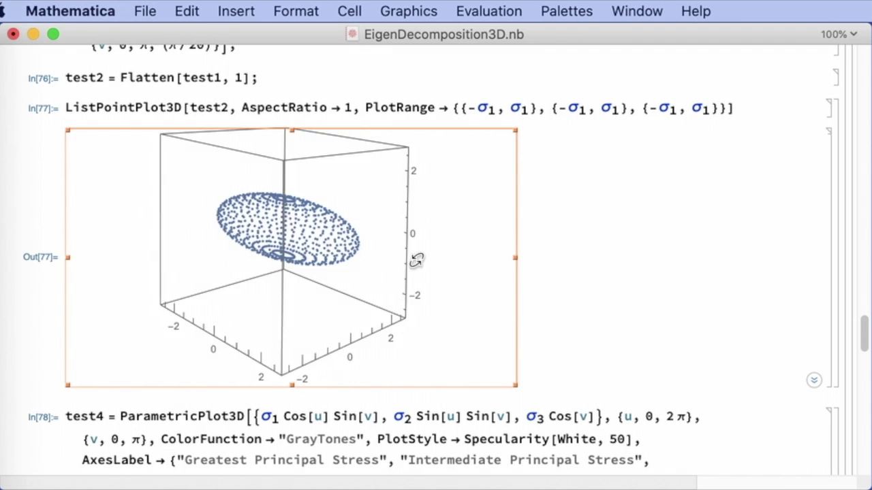
Rotate the shaded ParametricPlot3D ellipsoid so its greatest principal stress axis stands vertical.
scroll(477, 245, down, 10)
scroll(416, 260, down, 3)
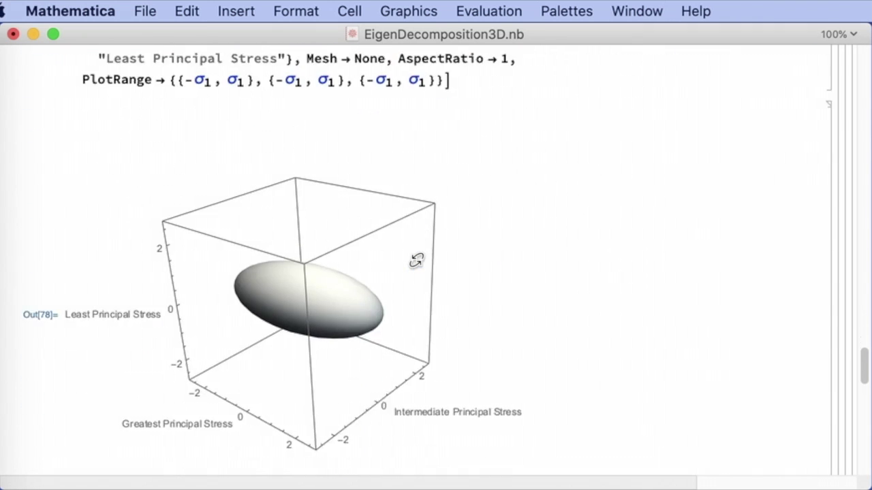
scroll(416, 260, down, 1)
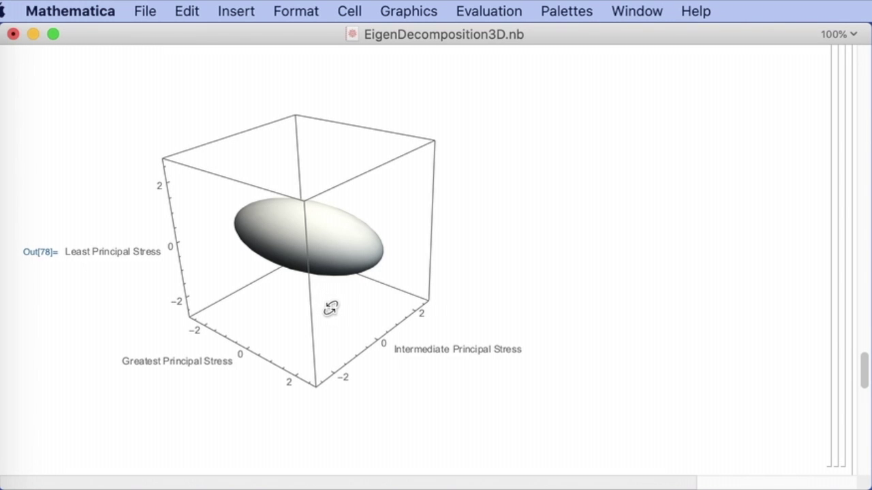
drag(241, 307, 167, 203)
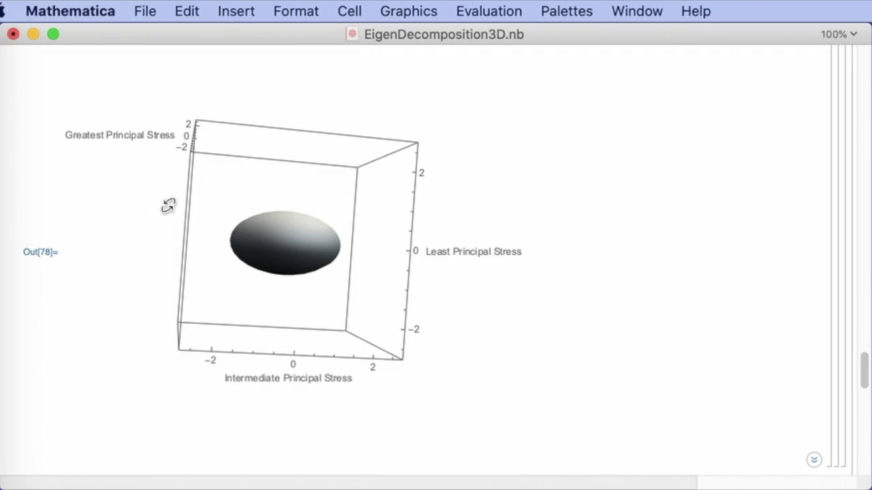
drag(400, 189, 351, 179)
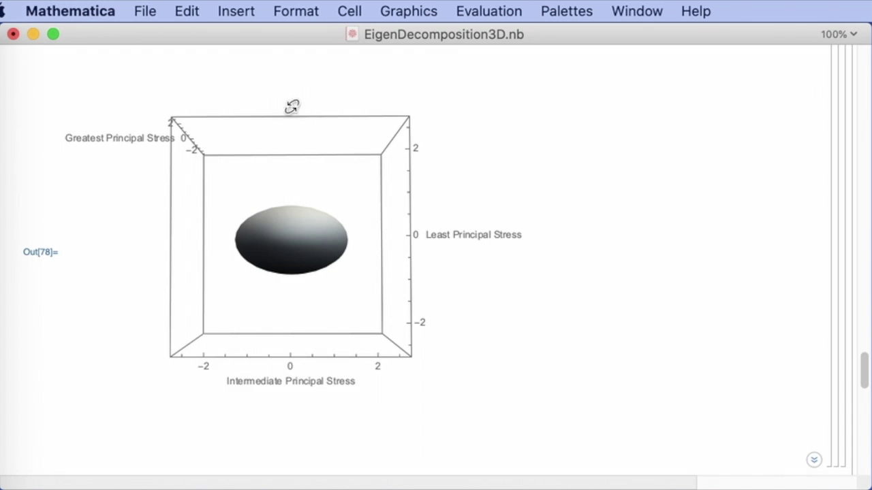
drag(288, 117, 311, 395)
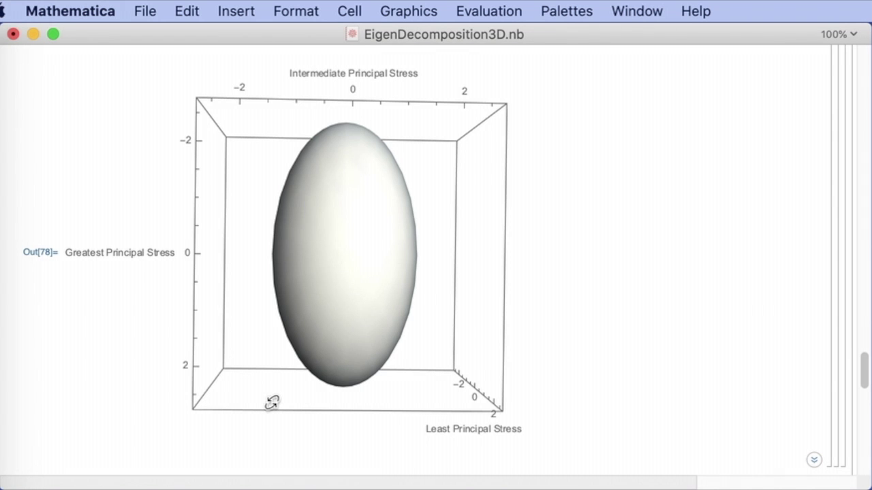
Turn the solid ellipsoid (Out[78]) front-on with the greatest-stress axis lying horizontal.
drag(271, 403, 505, 215)
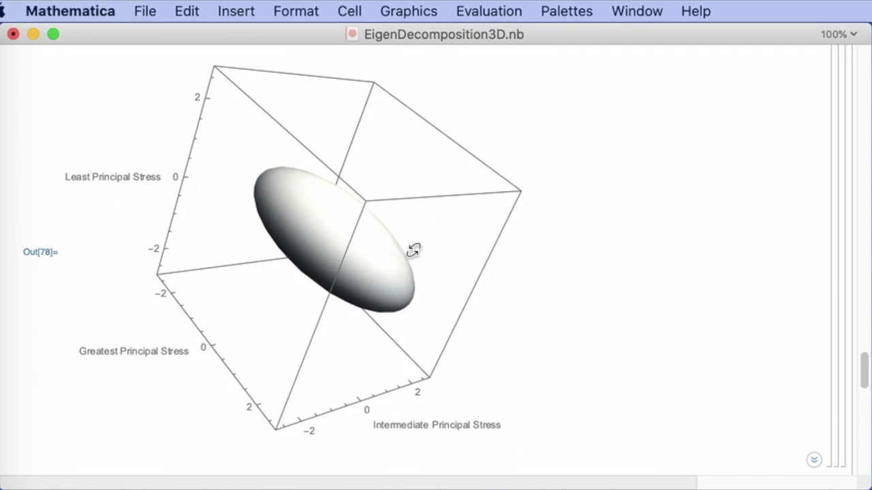
mouse_move(366, 307)
mouse_down()
mouse_move(471, 236)
mouse_move(499, 192)
mouse_up()
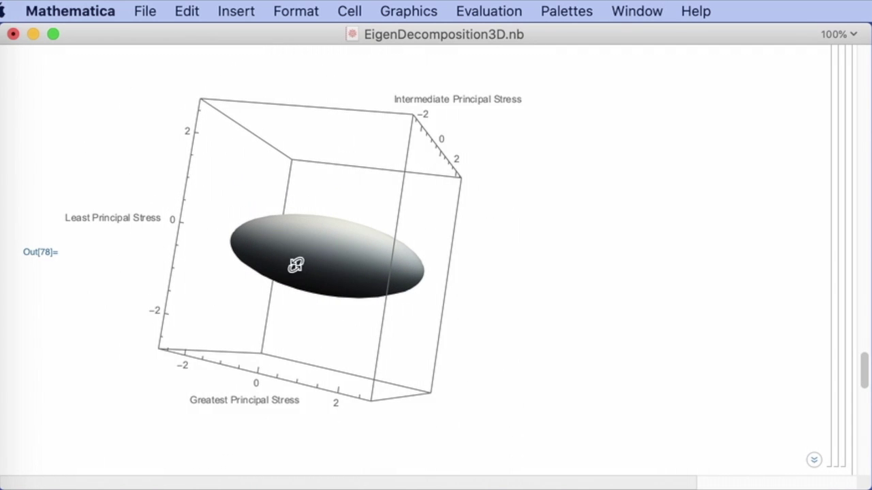
drag(173, 306, 265, 319)
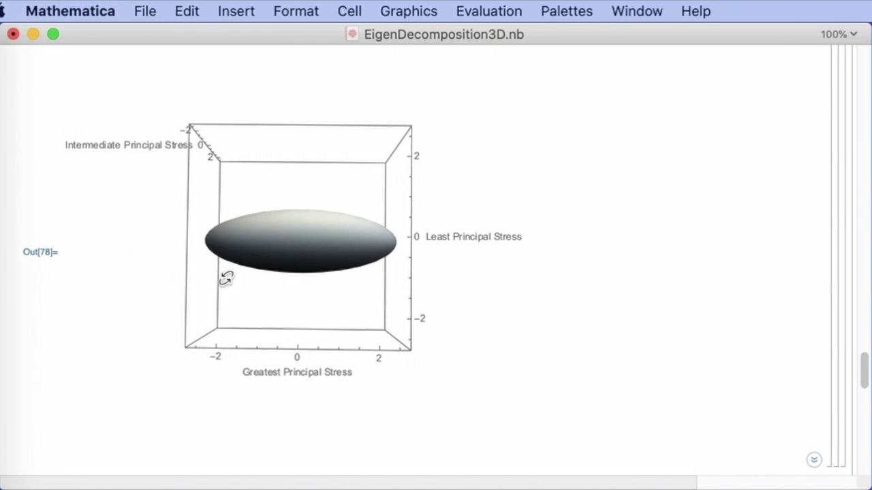